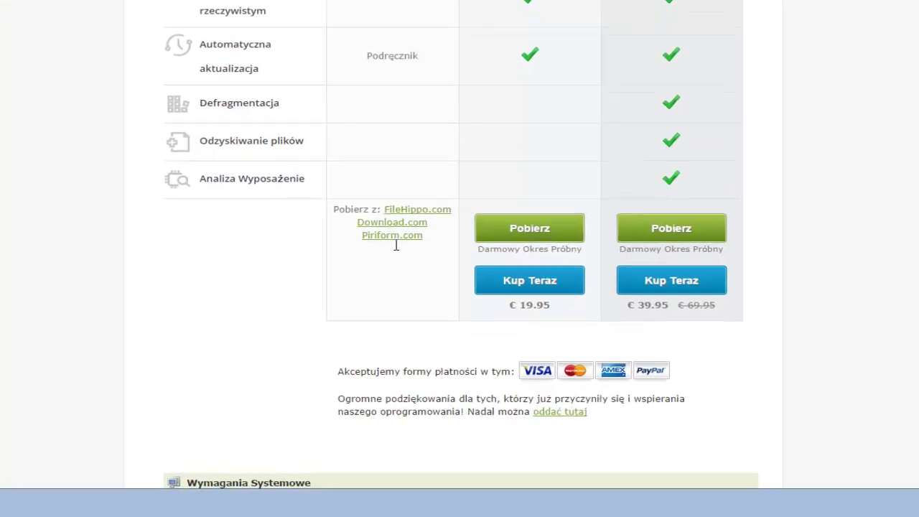
Download the free CCleaner installer from the Piriform.com source
{"action": "mouse_move", "coordinate": [410, 221]}
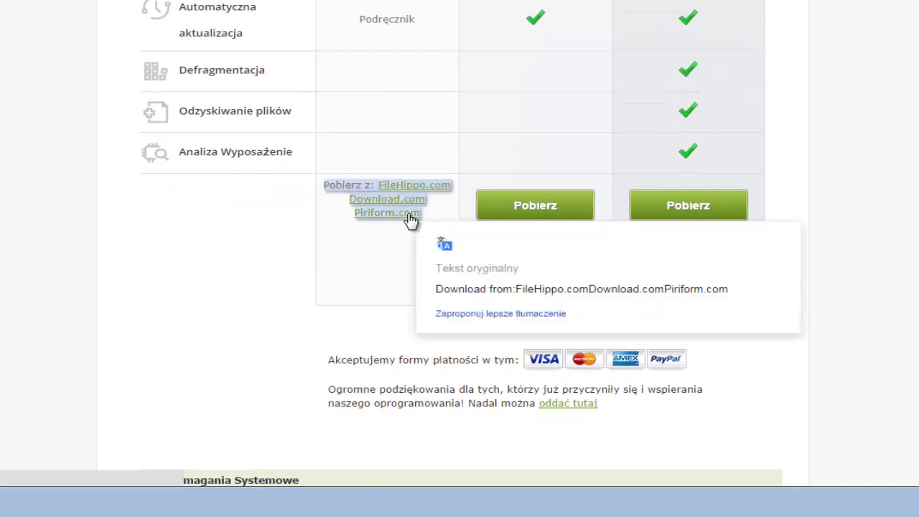
{"action": "left_click", "coordinate": [410, 221]}
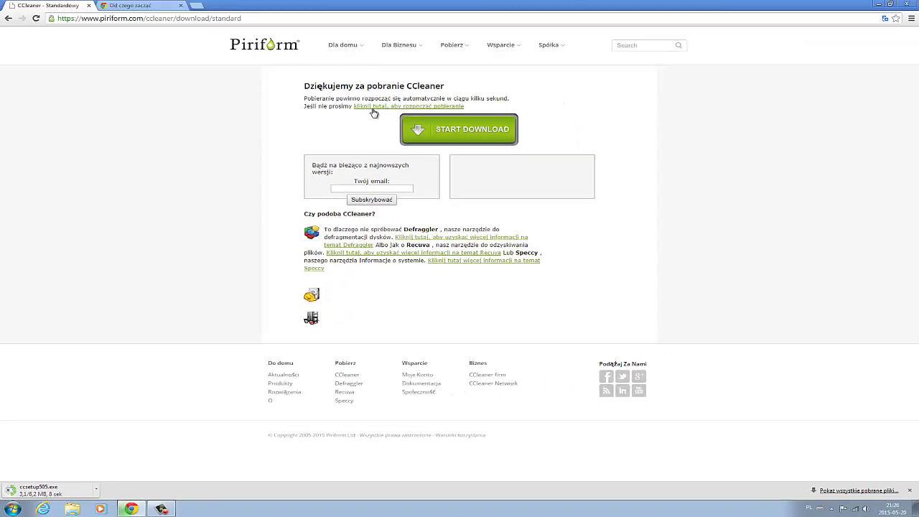
{"action": "mouse_move", "coordinate": [374, 113]}
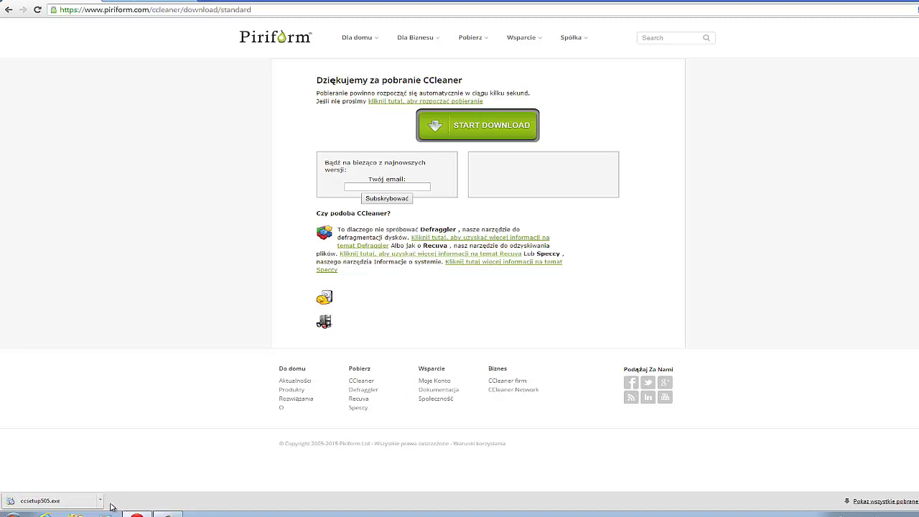
Launch the downloaded ccsetup505.exe, allow it to make changes to the computer, and close the browser
{"action": "left_click", "coordinate": [66, 505]}
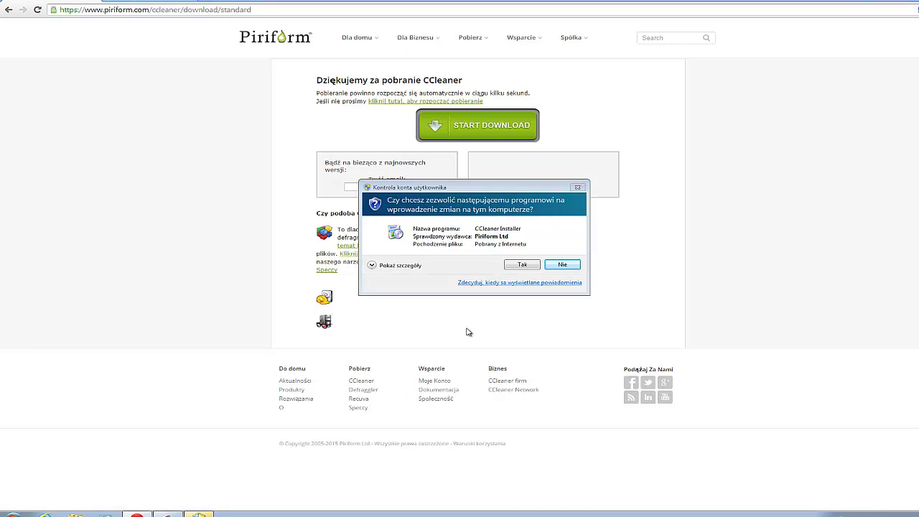
{"action": "left_click", "coordinate": [523, 266]}
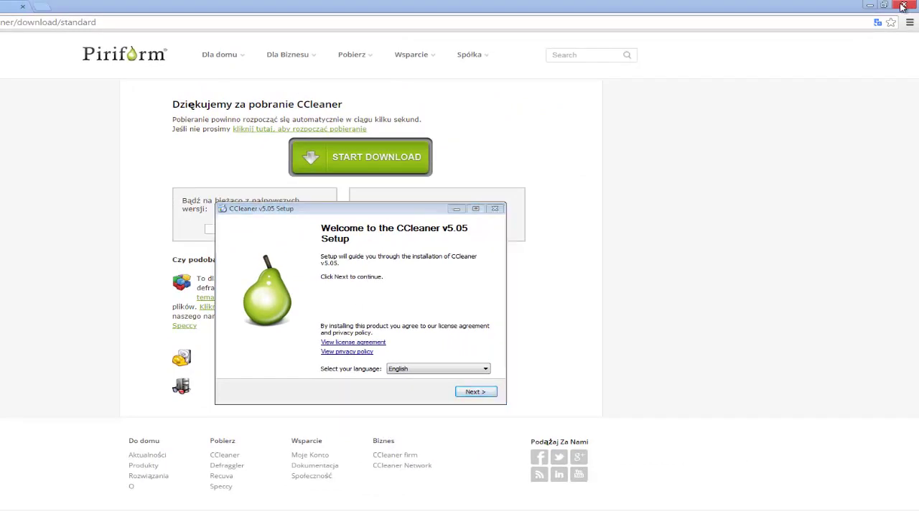
{"action": "left_click", "coordinate": [903, 7]}
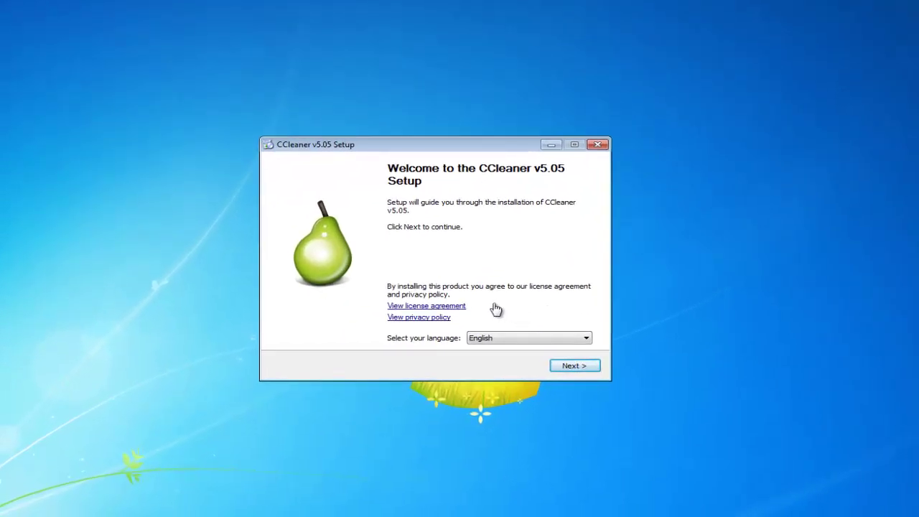
Set the CCleaner setup language to Polski and continue to the installation options
{"action": "left_click", "coordinate": [586, 338]}
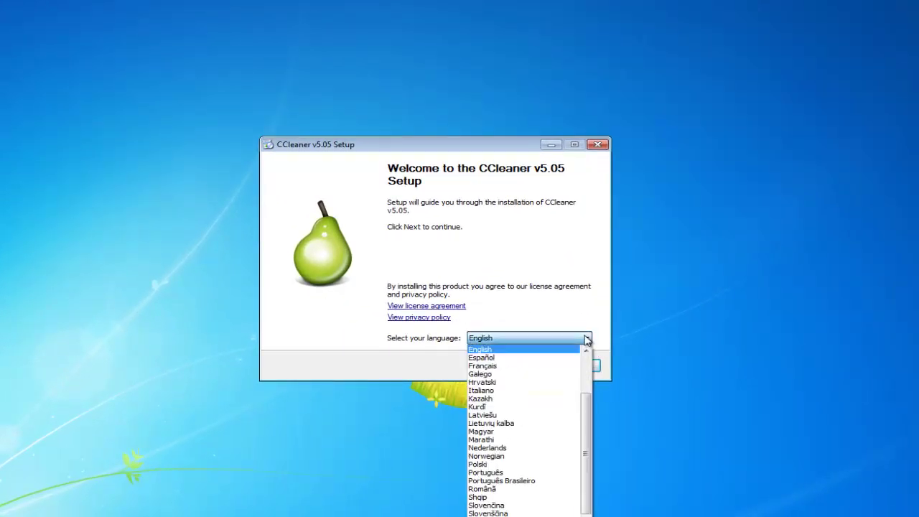
{"action": "left_click", "coordinate": [557, 465]}
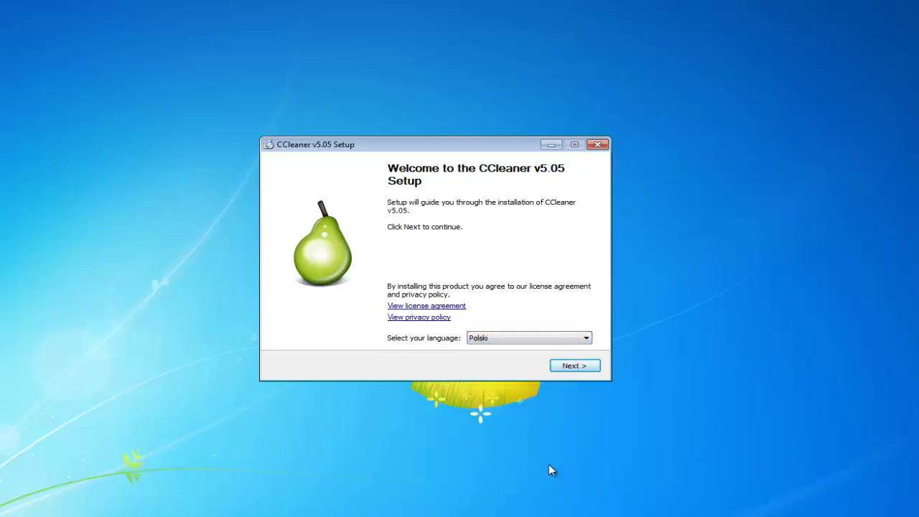
{"action": "left_click", "coordinate": [579, 366]}
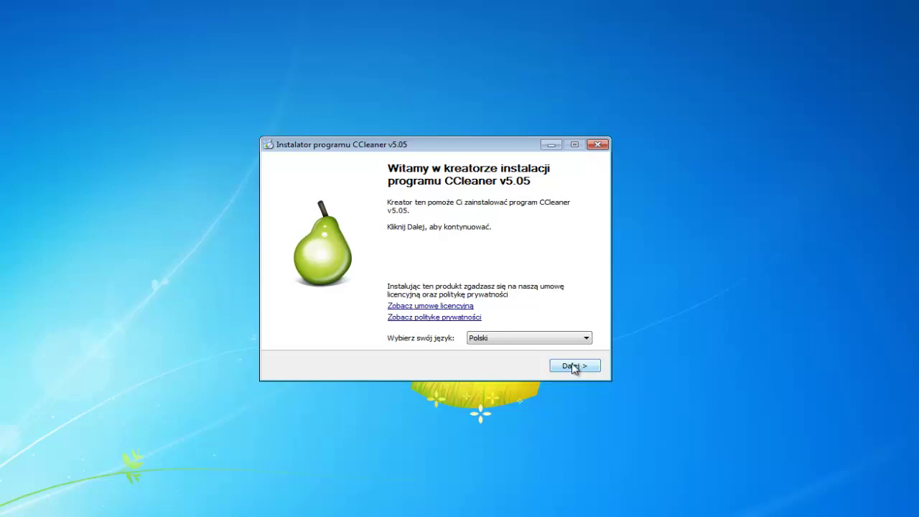
{"action": "left_click", "coordinate": [580, 372]}
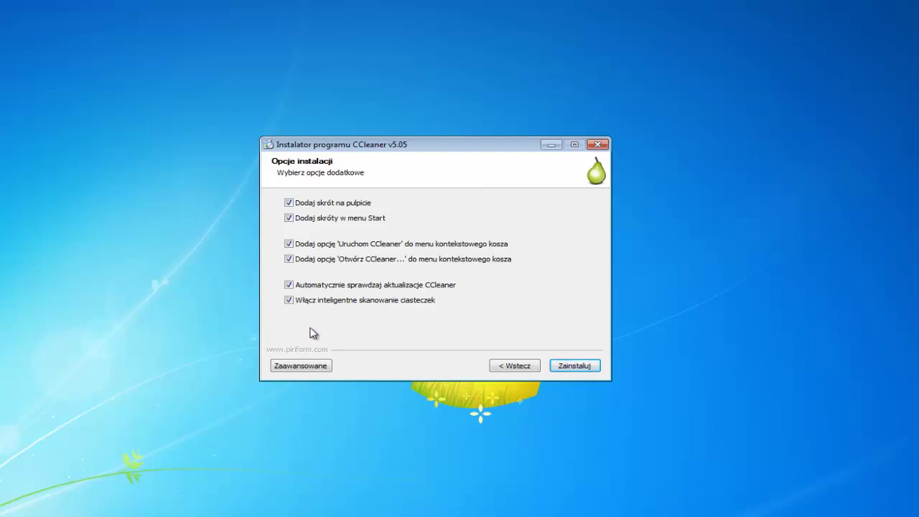
Install CCleaner with all additional options enabled and finish by launching the program without showing the release notes
{"action": "left_click", "coordinate": [574, 367]}
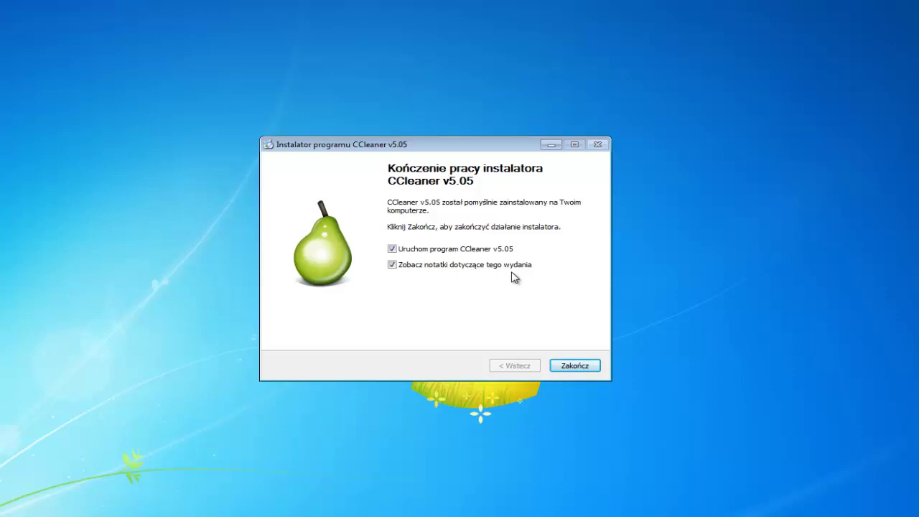
{"action": "left_click", "coordinate": [393, 265]}
{"action": "left_click", "coordinate": [575, 367]}
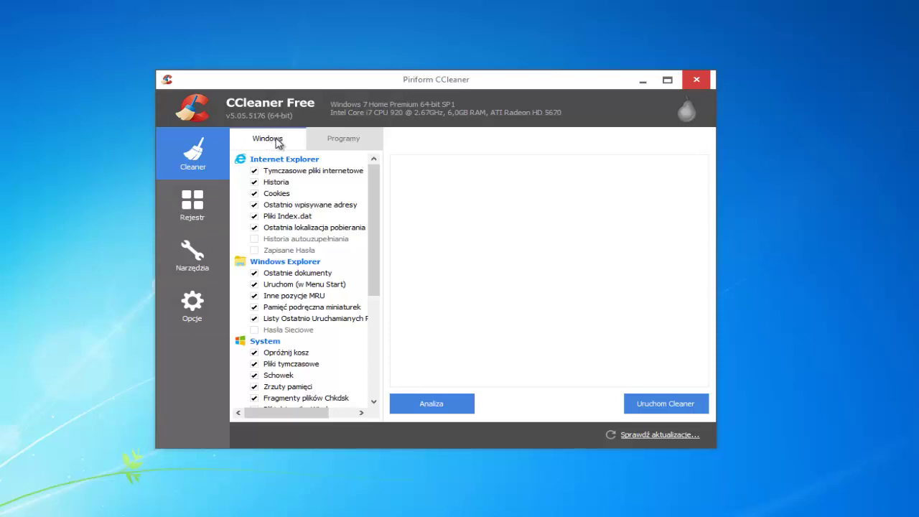
Review the Windows and program cleaning categories, and run the cleaner with its deletion warning turned off for future runs
{"action": "left_click", "coordinate": [352, 141]}
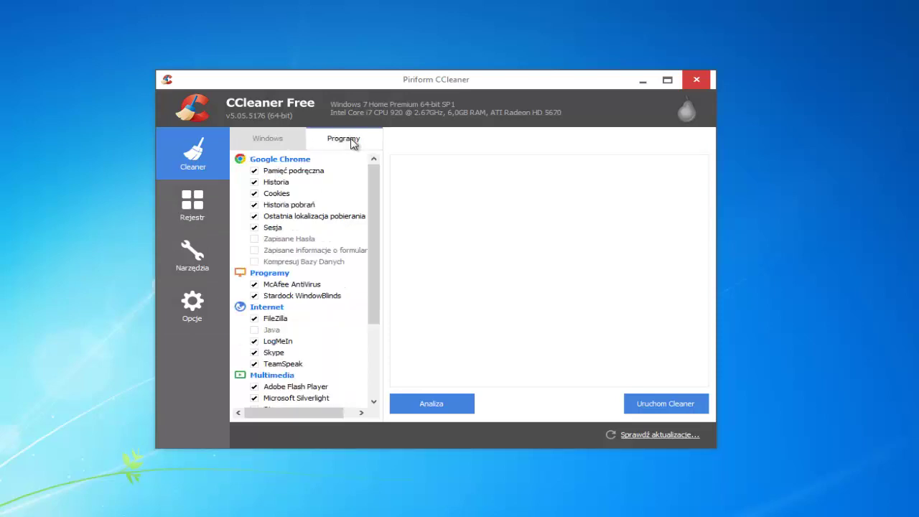
{"action": "left_click", "coordinate": [269, 142]}
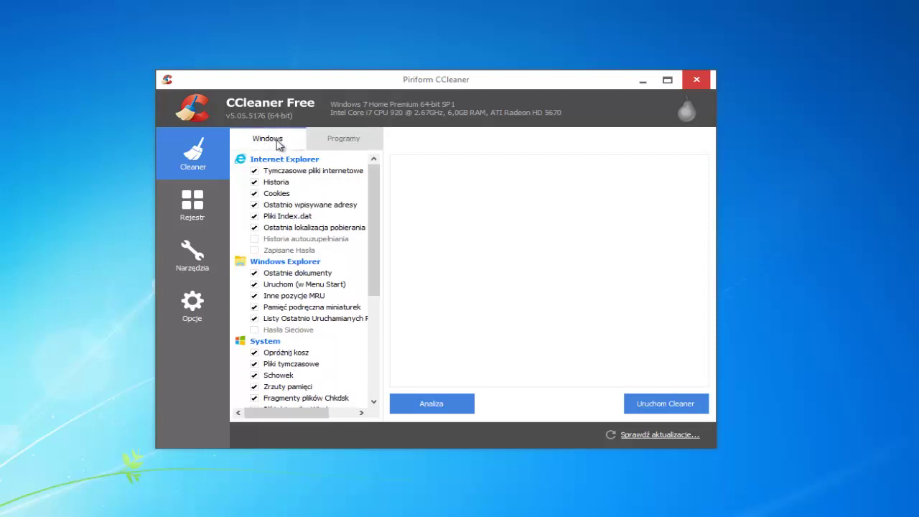
{"action": "left_click", "coordinate": [675, 408]}
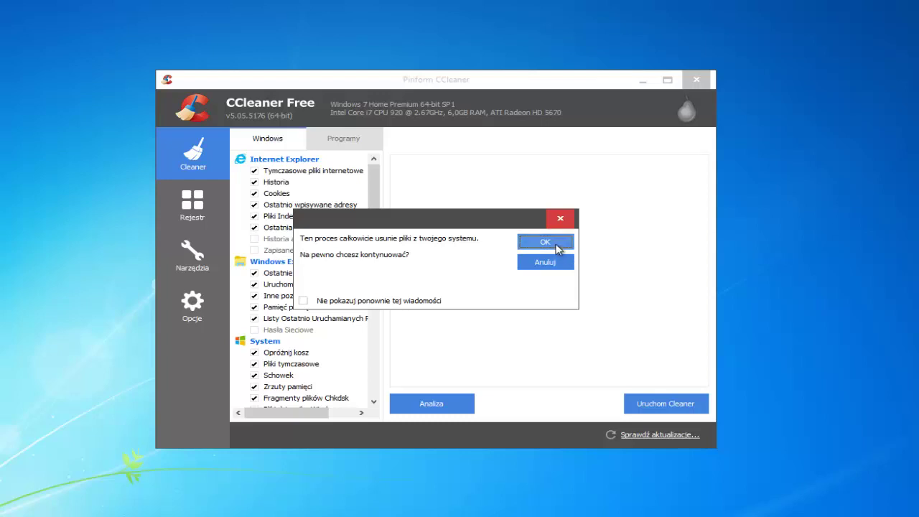
{"action": "left_click", "coordinate": [304, 301]}
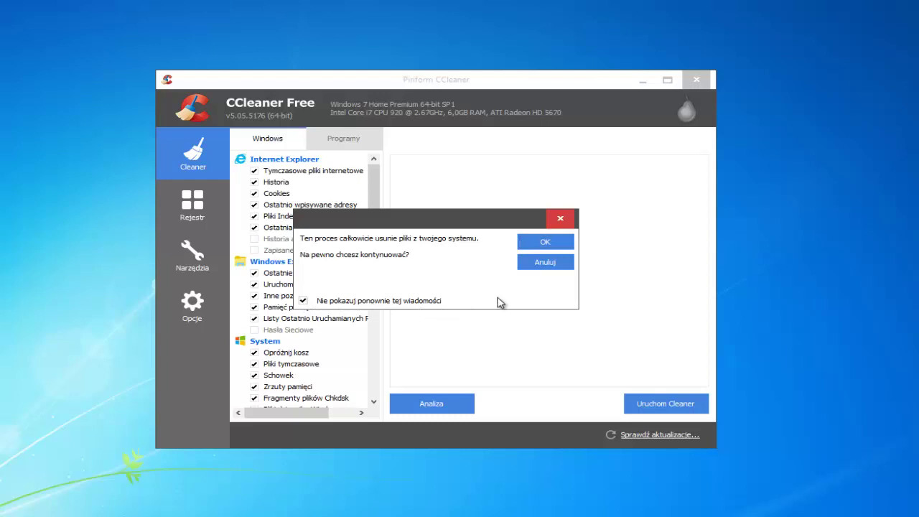
{"action": "left_click", "coordinate": [545, 242]}
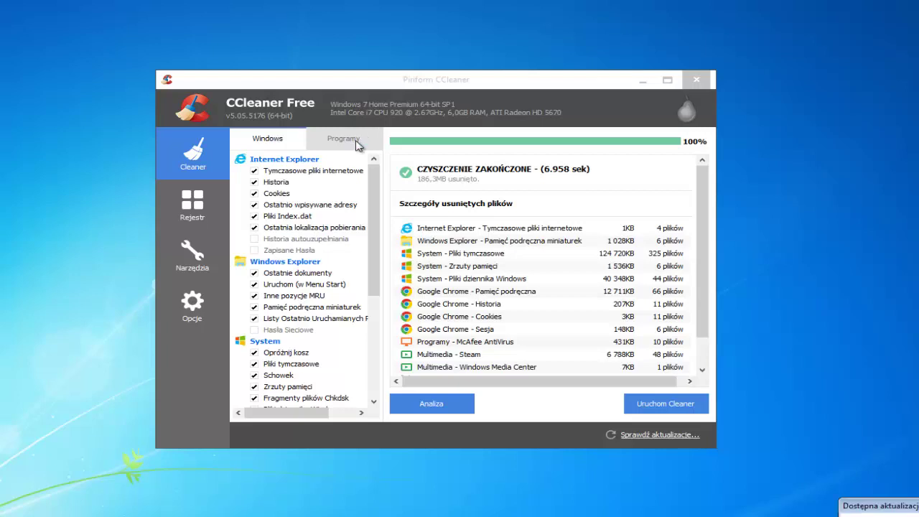
Run the cleaner again with the program categories shown, and look through the rest of that list
{"action": "left_click", "coordinate": [344, 139]}
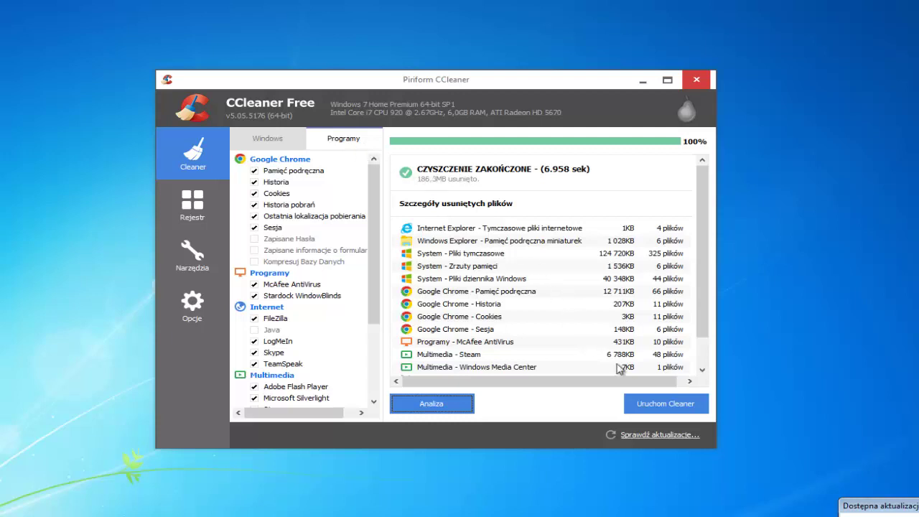
{"action": "left_click", "coordinate": [664, 408]}
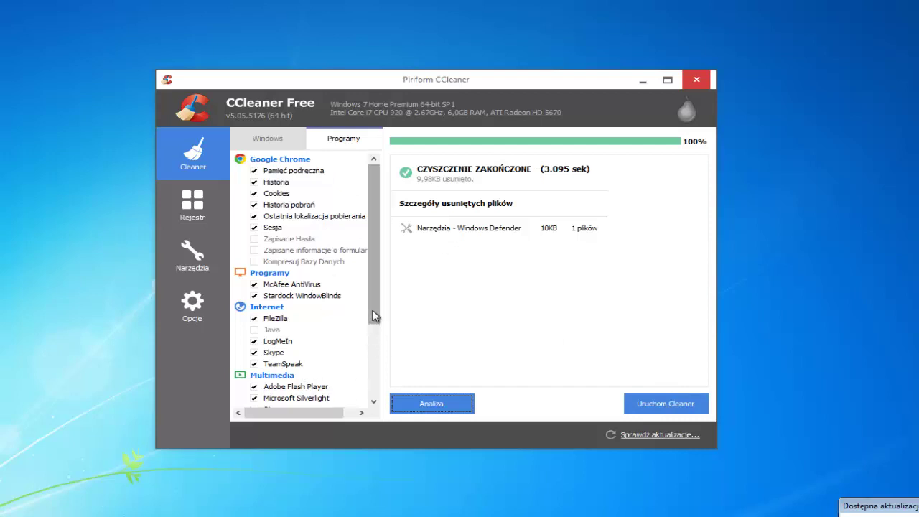
{"action": "left_click_drag", "start_coordinate": [373, 316], "coordinate": [376, 394]}
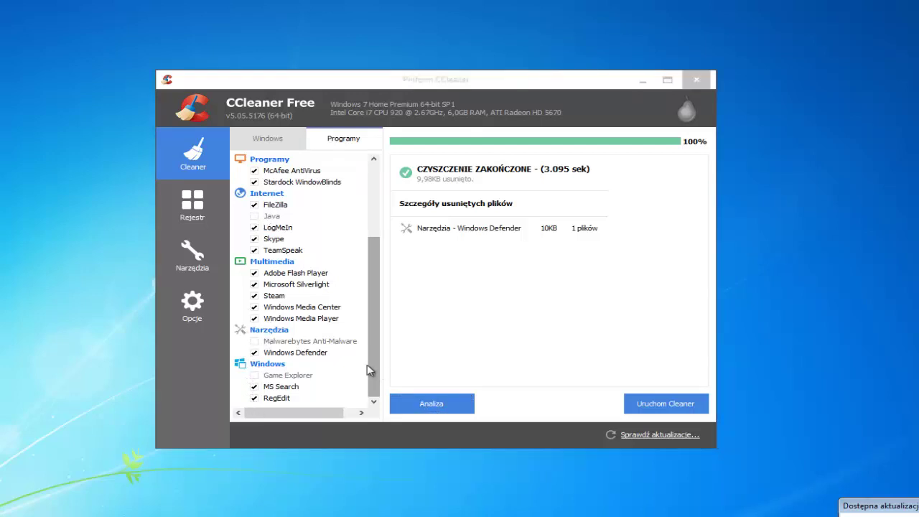
{"action": "mouse_move", "coordinate": [377, 365]}
{"action": "left_mouse_down"}
{"action": "mouse_move", "coordinate": [396, 294]}
{"action": "mouse_move", "coordinate": [393, 359]}
{"action": "left_mouse_up"}
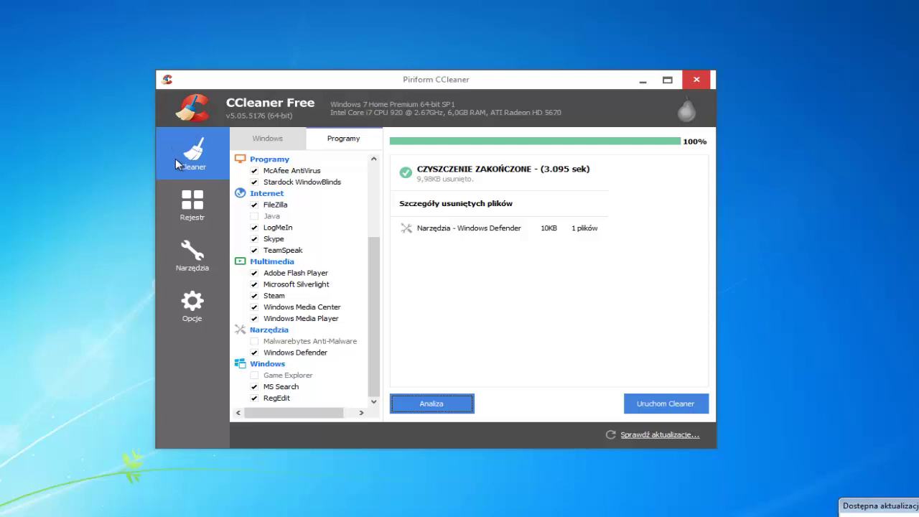
Scan the registry for problems with all integrity checks enabled and start repairing the selected entries
{"action": "left_click", "coordinate": [195, 207]}
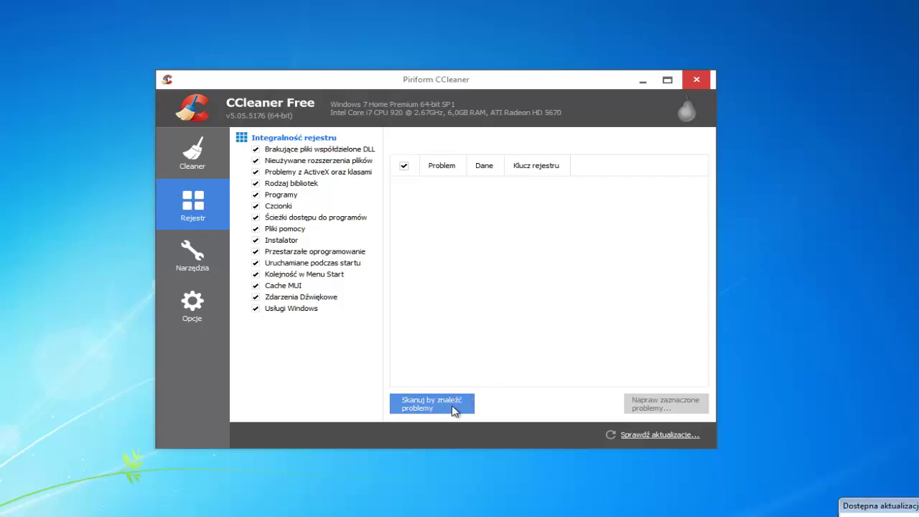
{"action": "left_click", "coordinate": [421, 410]}
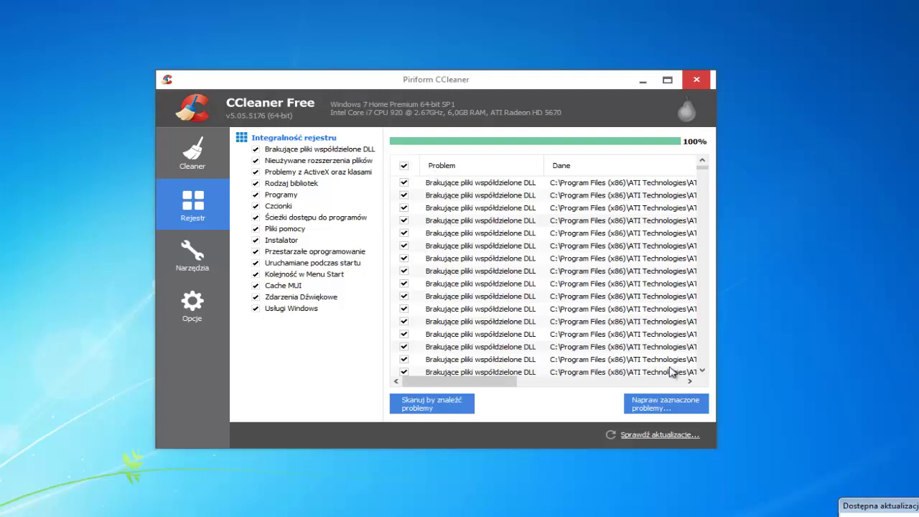
{"action": "left_click", "coordinate": [658, 407]}
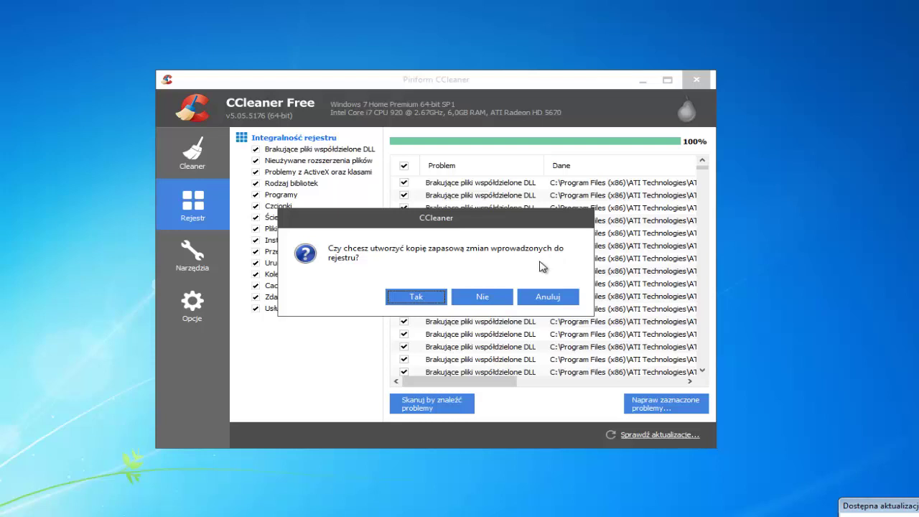
Back up the registry changes to the desktop as cc_20150520_213056 and fix all selected problems
{"action": "left_click", "coordinate": [417, 297]}
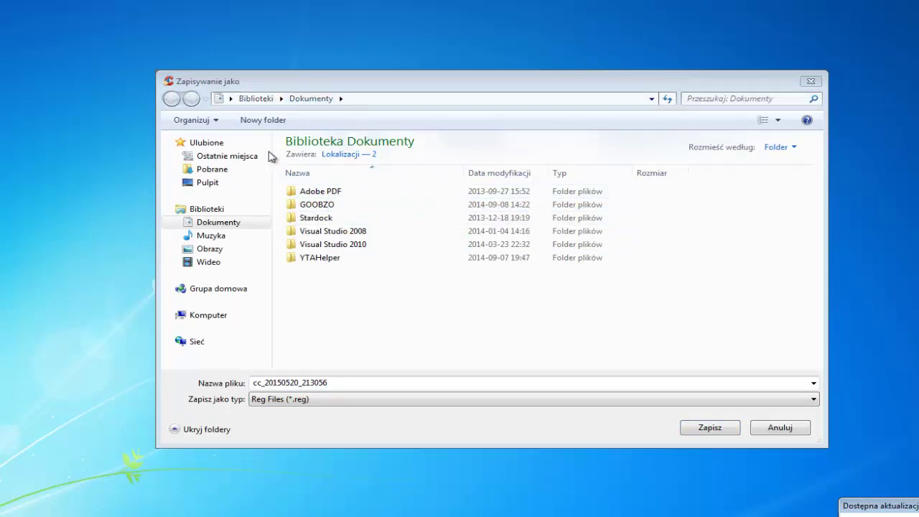
{"action": "left_click", "coordinate": [204, 188]}
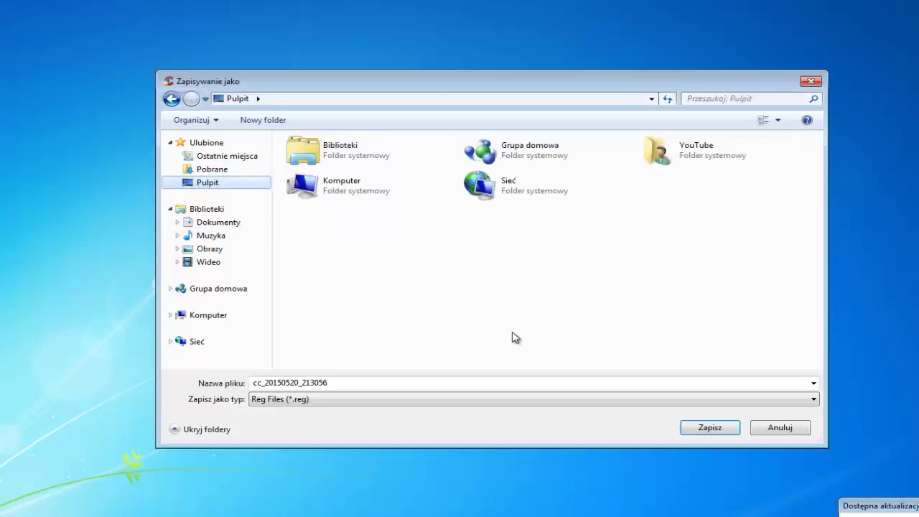
{"action": "left_click", "coordinate": [709, 431]}
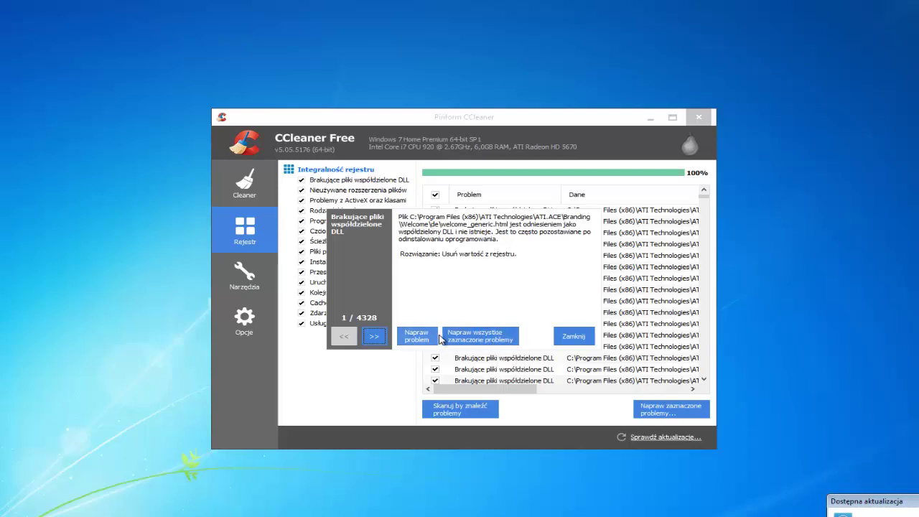
{"action": "left_click", "coordinate": [479, 342]}
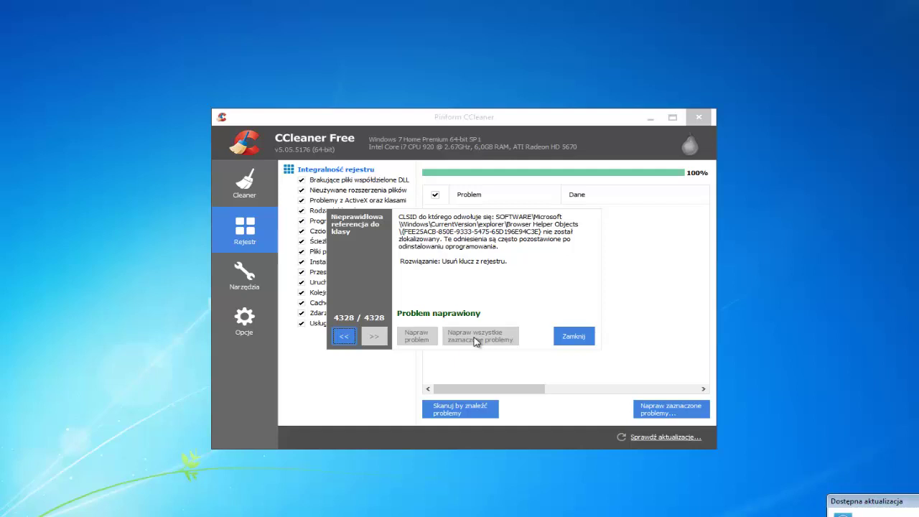
{"action": "left_click", "coordinate": [574, 336]}
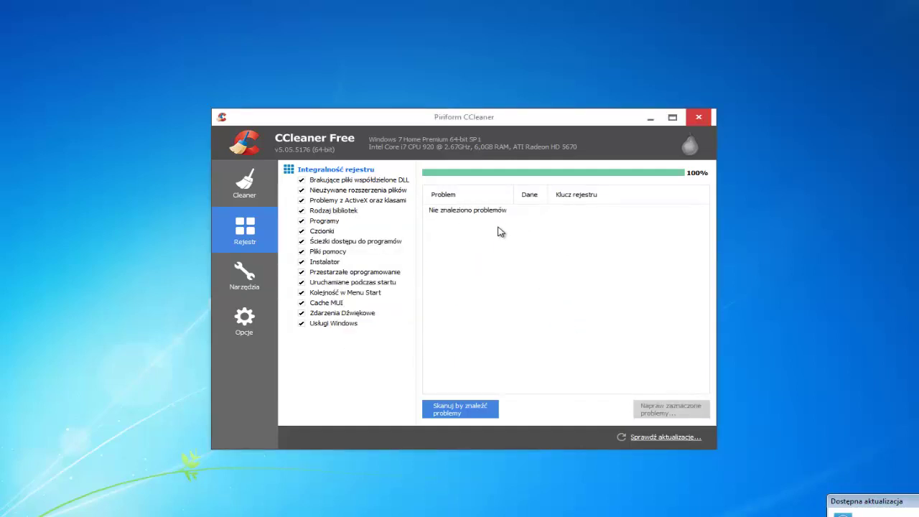
Browse the list of installed programs and select ABBYY PDF Transformer 2.0 to examine the uninstall and entry removal options
{"action": "left_click", "coordinate": [244, 276]}
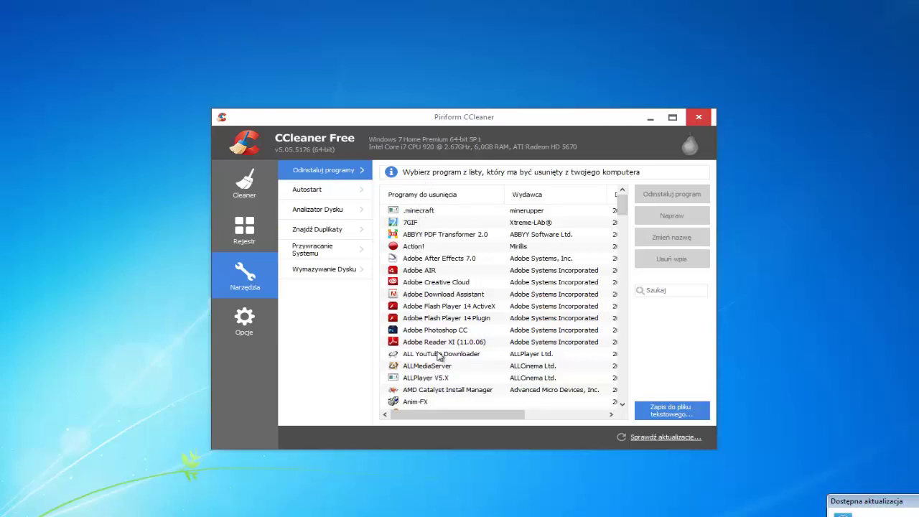
{"action": "scroll", "coordinate": [437, 358], "scroll_direction": "down", "scroll_amount": 4}
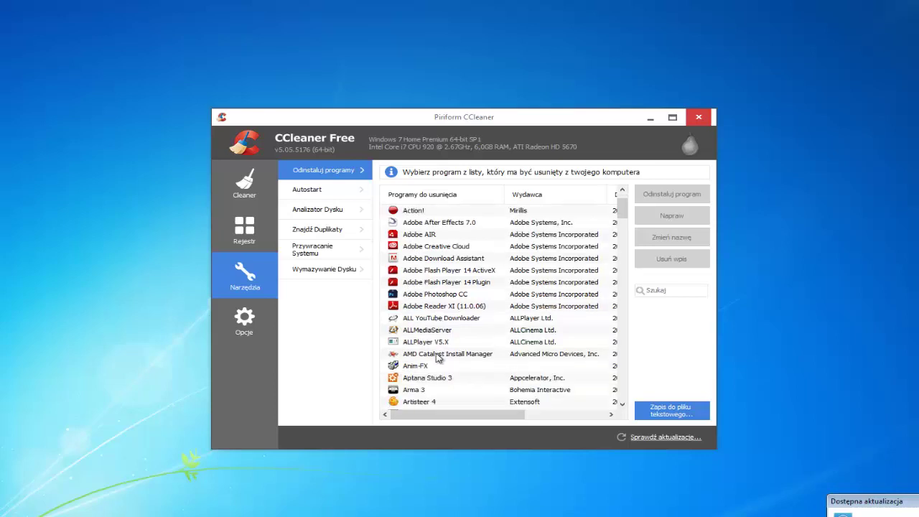
{"action": "scroll", "coordinate": [432, 359], "scroll_direction": "up", "scroll_amount": 4}
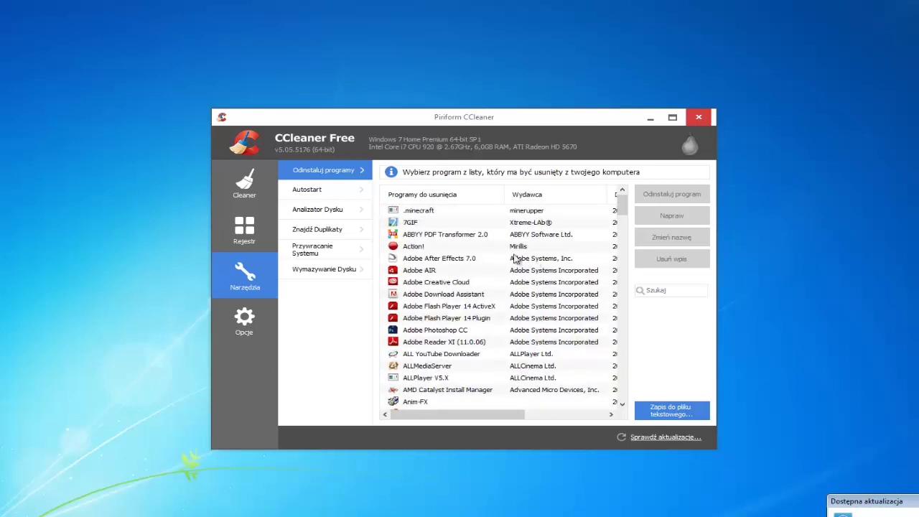
{"action": "left_click", "coordinate": [447, 234]}
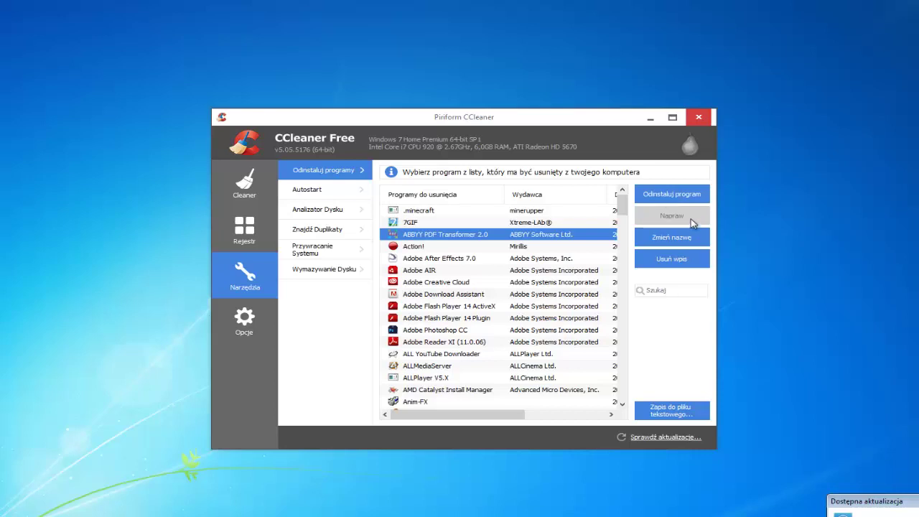
{"action": "left_click", "coordinate": [672, 259]}
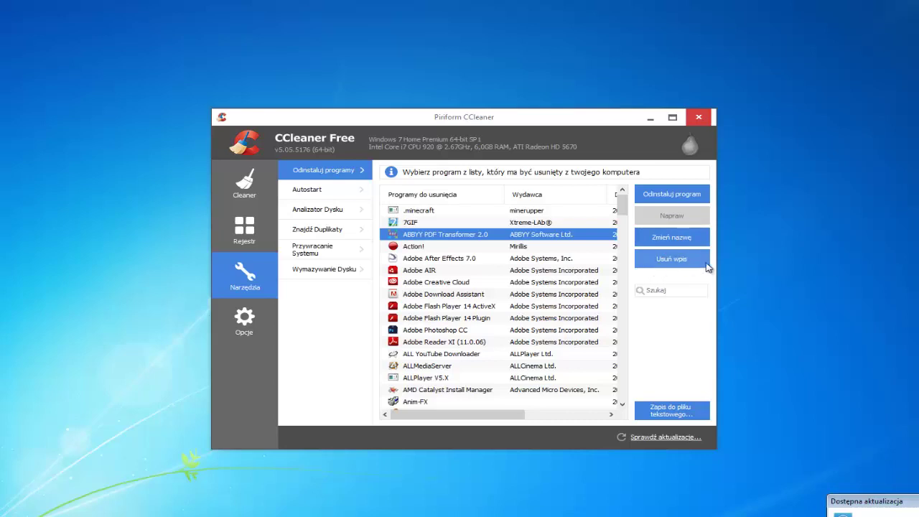
Show the programs that start automatically with Windows
{"action": "left_click", "coordinate": [332, 193]}
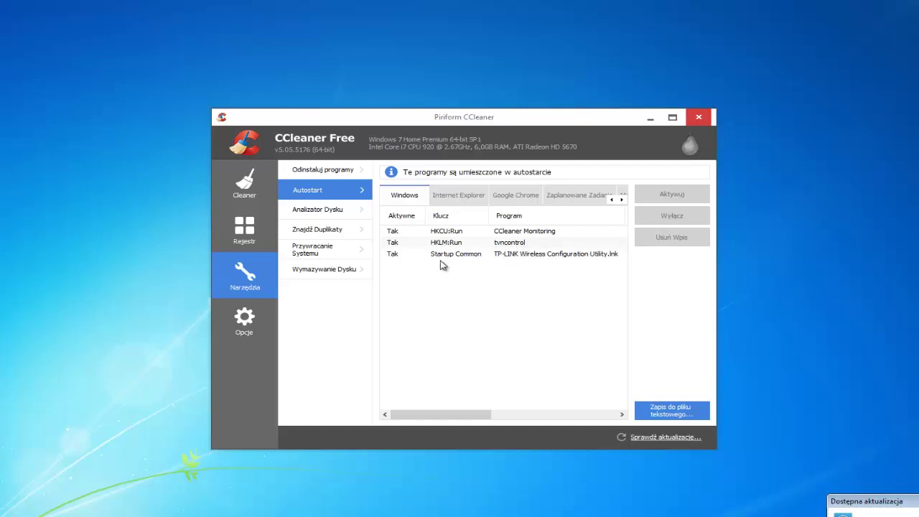
Examine the remaining tools in turn: disk analyzer, duplicate finder, system restore points and drive wiper
{"action": "left_click", "coordinate": [325, 215]}
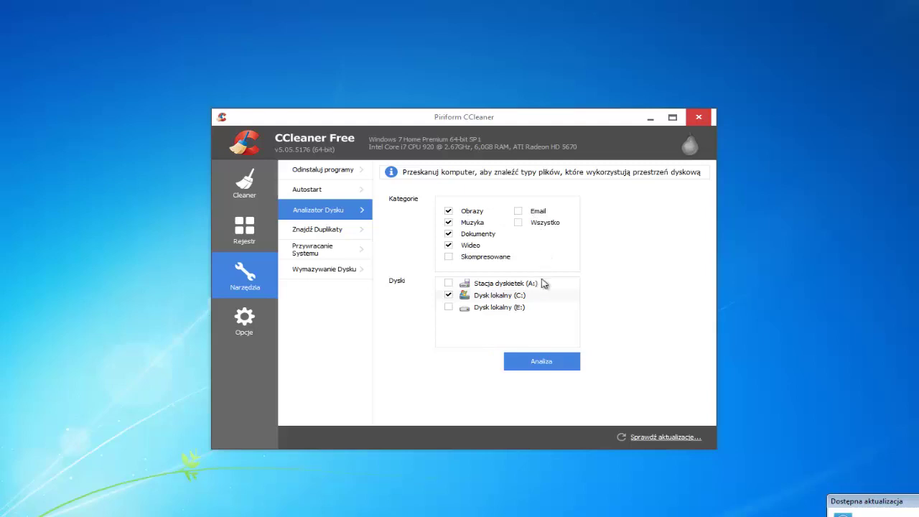
{"action": "left_click", "coordinate": [546, 367]}
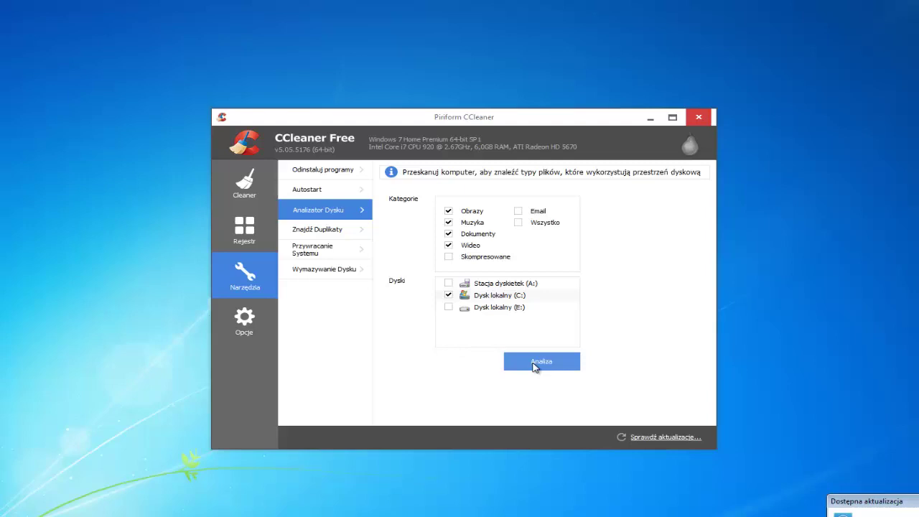
{"action": "left_click", "coordinate": [330, 233]}
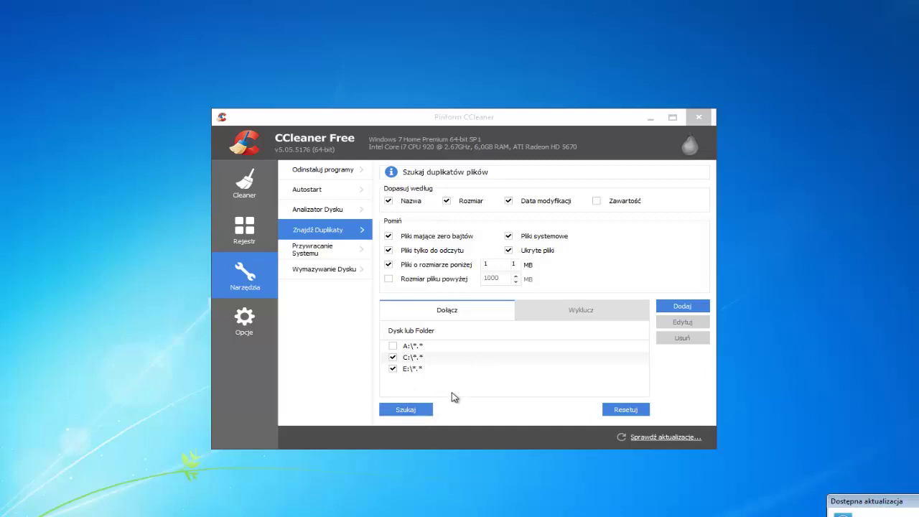
{"action": "left_click", "coordinate": [333, 248]}
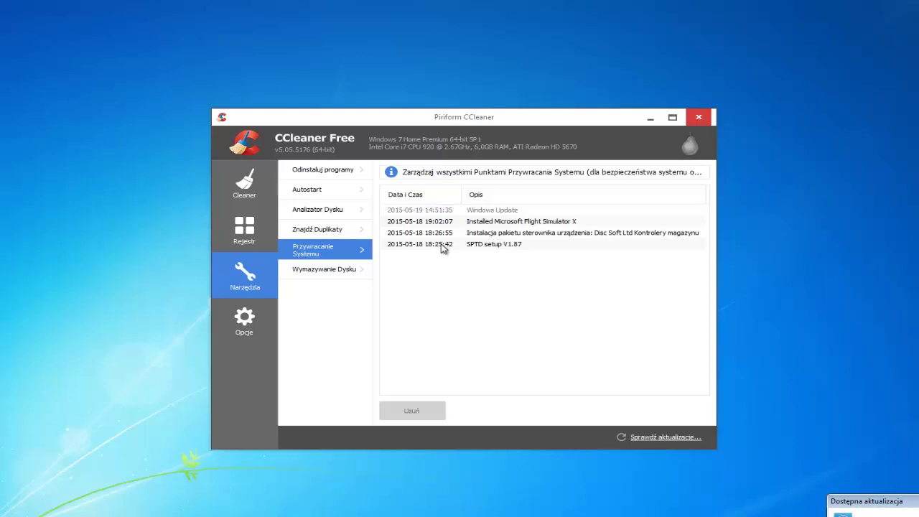
{"action": "left_click", "coordinate": [364, 271]}
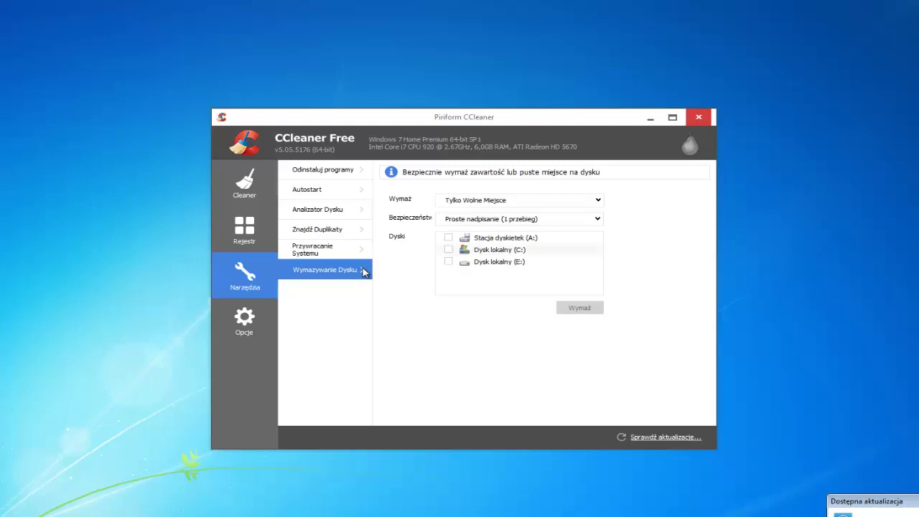
Examine the program's general settings, the cookies to keep, and the lists of included and excluded files and folders
{"action": "left_click", "coordinate": [257, 315]}
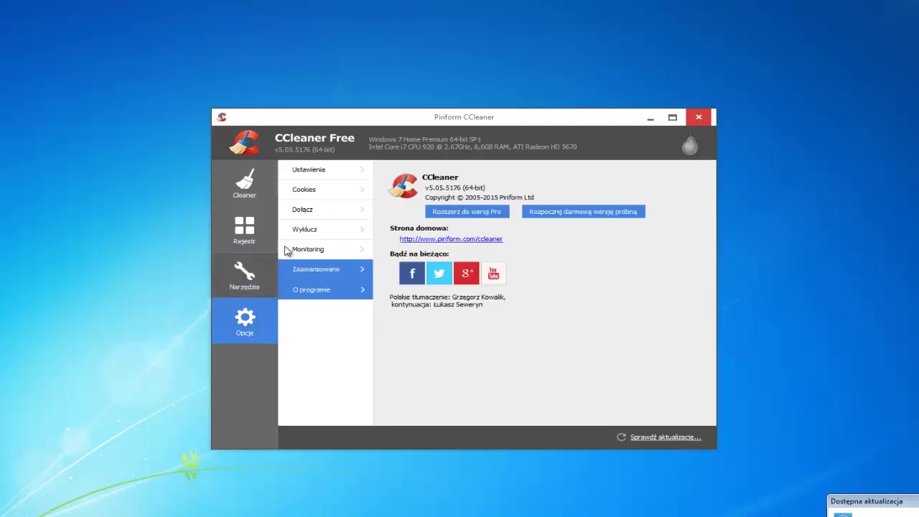
{"action": "left_click", "coordinate": [294, 179]}
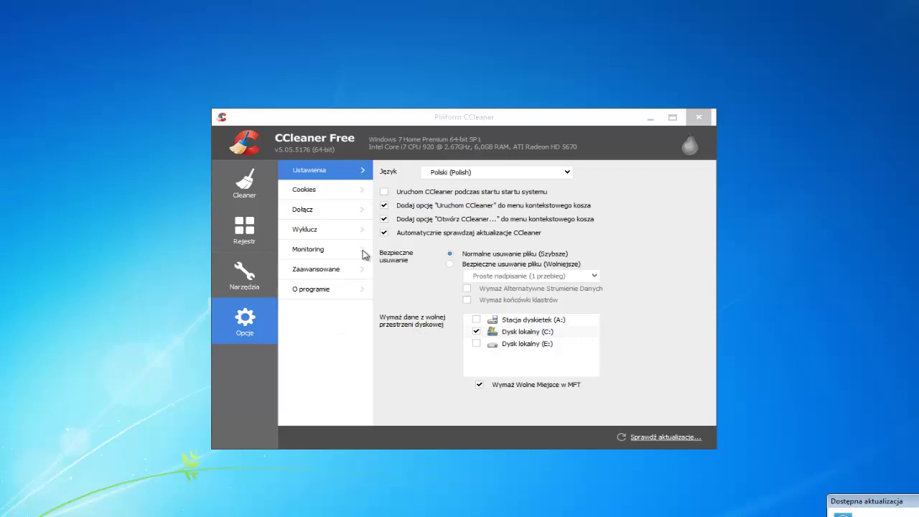
{"action": "left_click", "coordinate": [335, 191]}
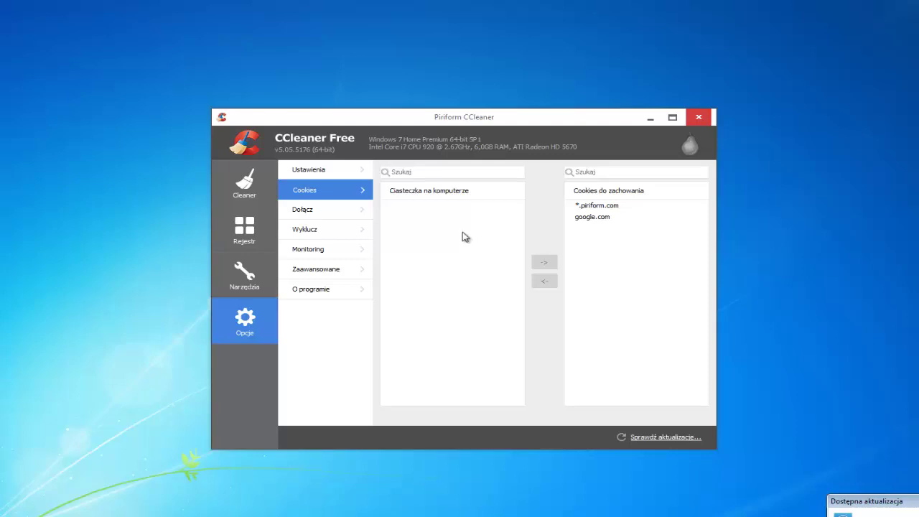
{"action": "left_click", "coordinate": [310, 217]}
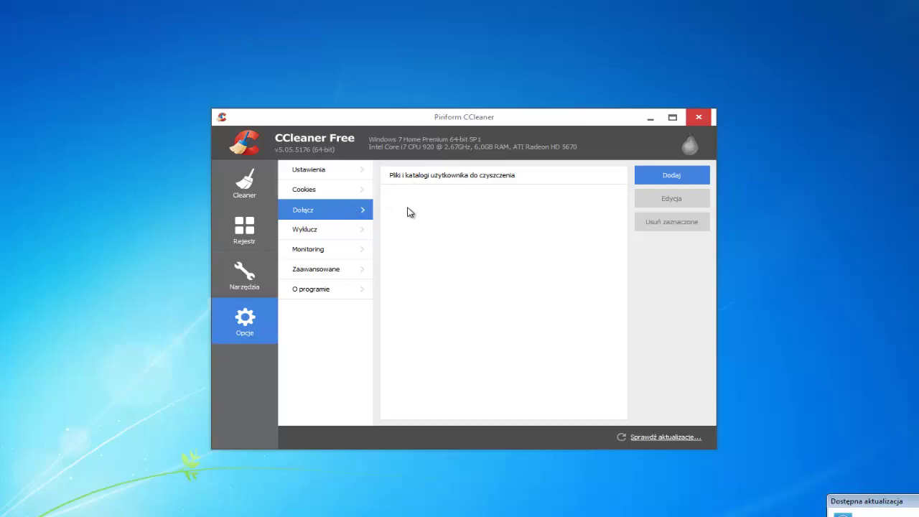
{"action": "left_click", "coordinate": [354, 235]}
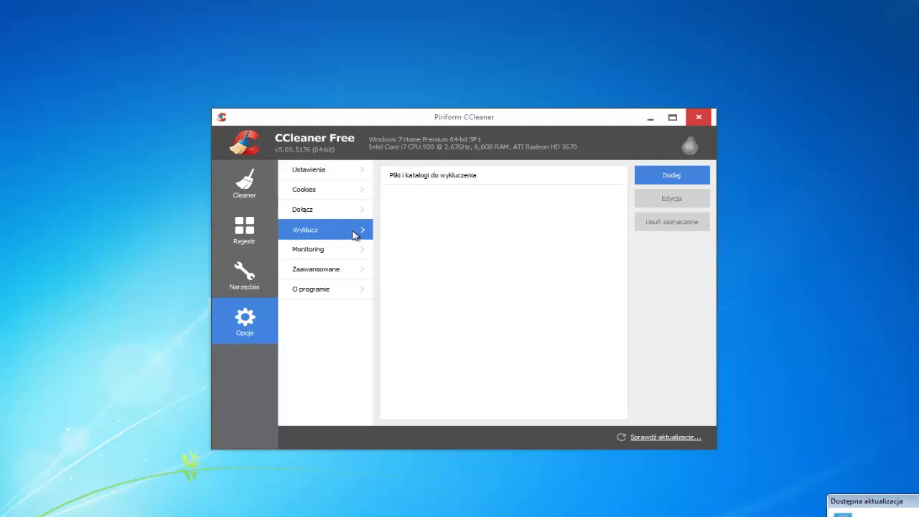
Examine the monitoring and advanced options, including restoring the default settings, and open the program information page
{"action": "left_click", "coordinate": [346, 250]}
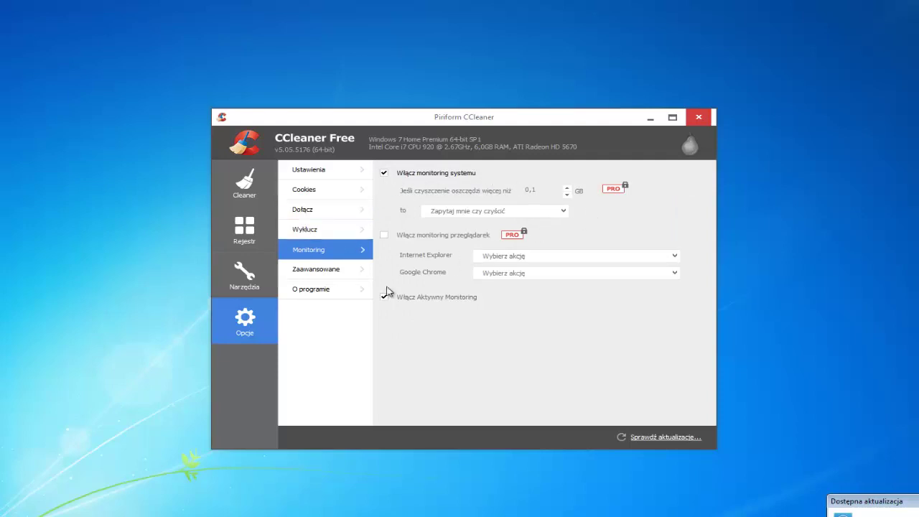
{"action": "left_click", "coordinate": [336, 272]}
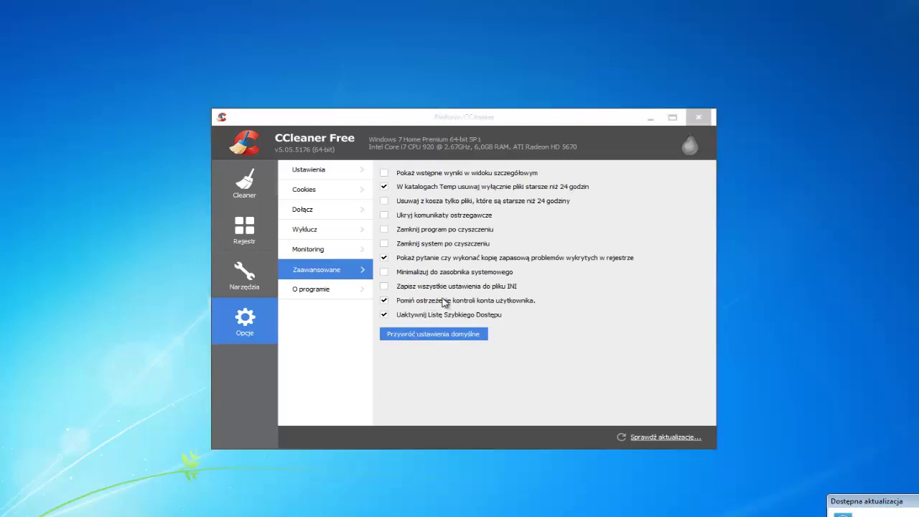
{"action": "left_click", "coordinate": [415, 338]}
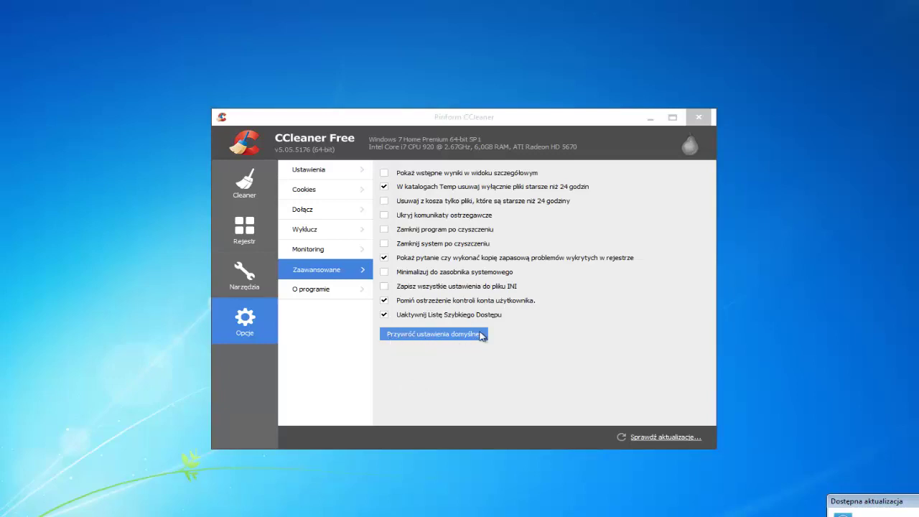
{"action": "left_click", "coordinate": [343, 293]}
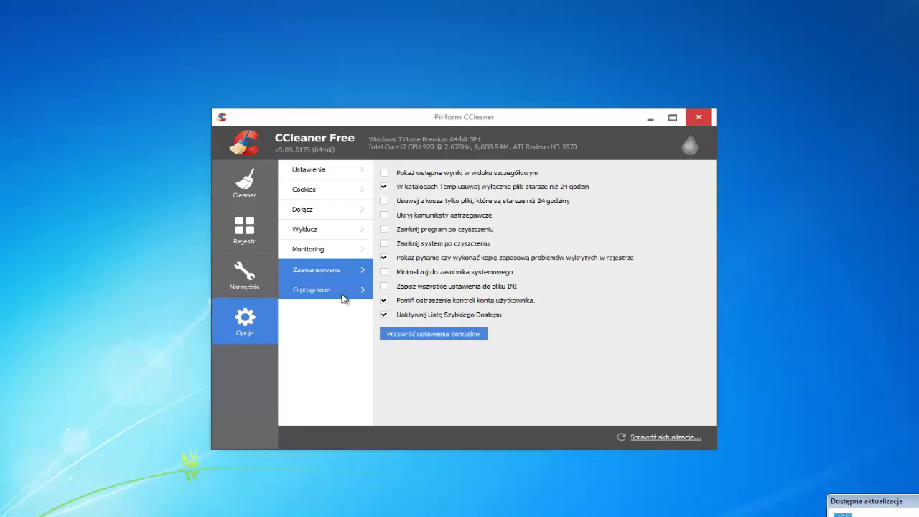